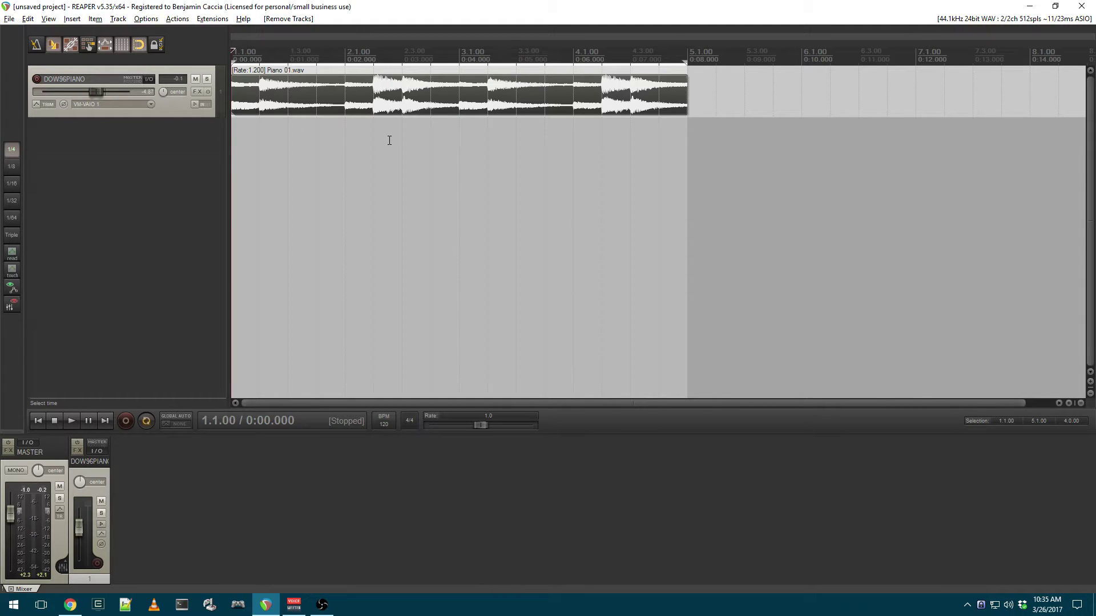
Play the Piano 01.wav loop on DOW96PIANO once and stop it
key("space")
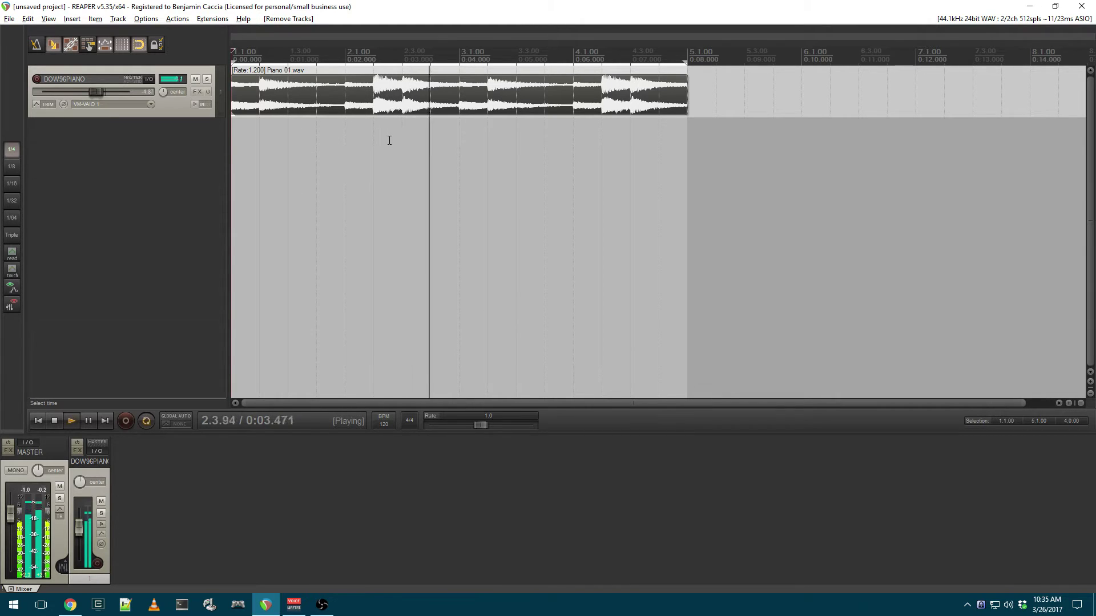
key("space")
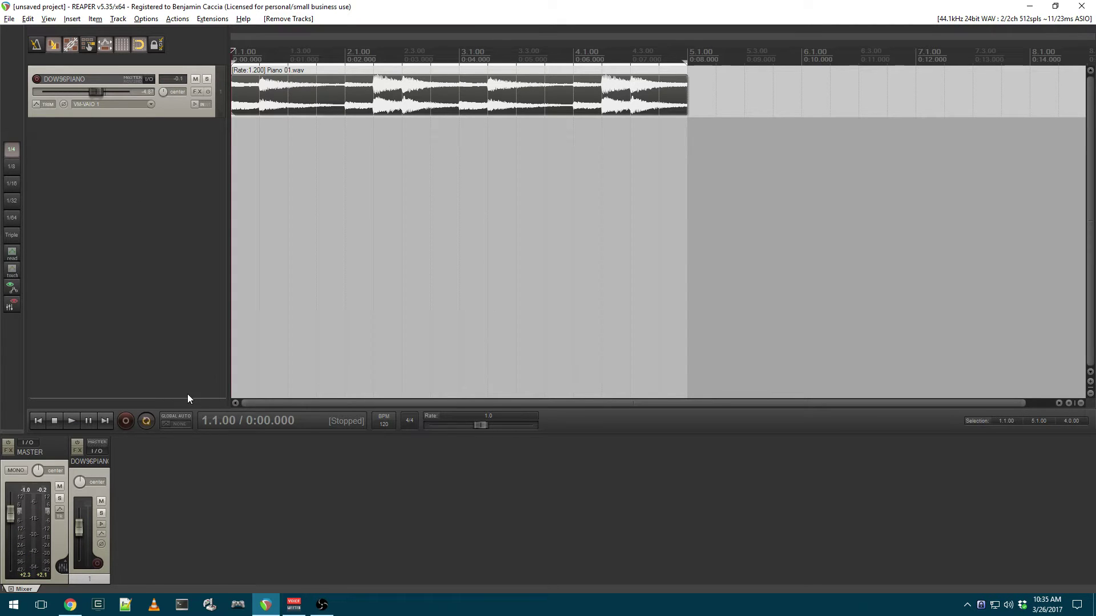
Add a second track and name it Reverb
double_click(168, 481)
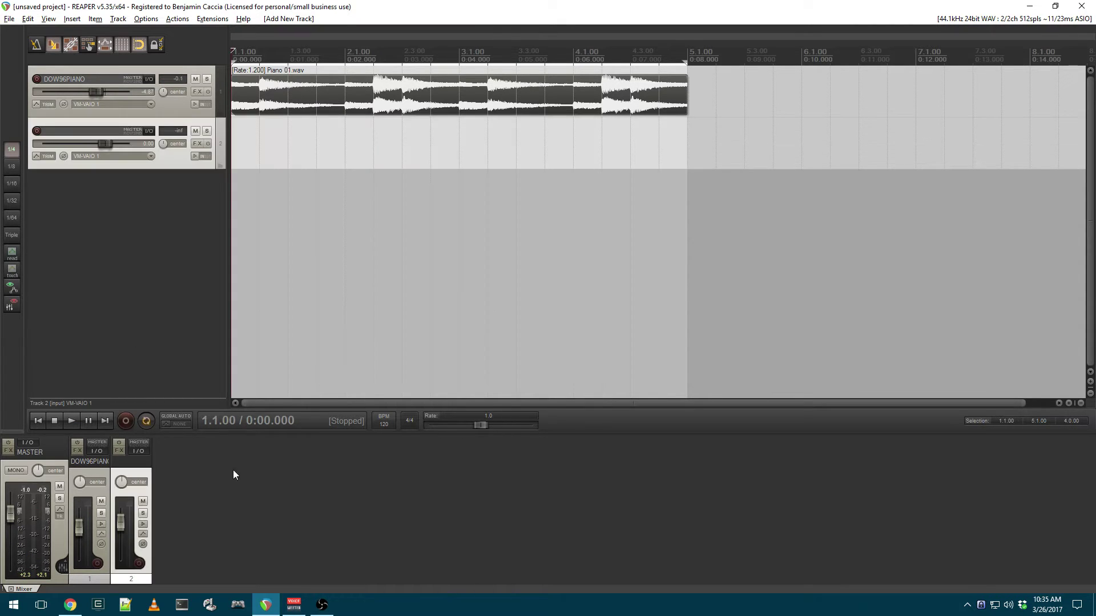
double_click(133, 463)
type("Rev")
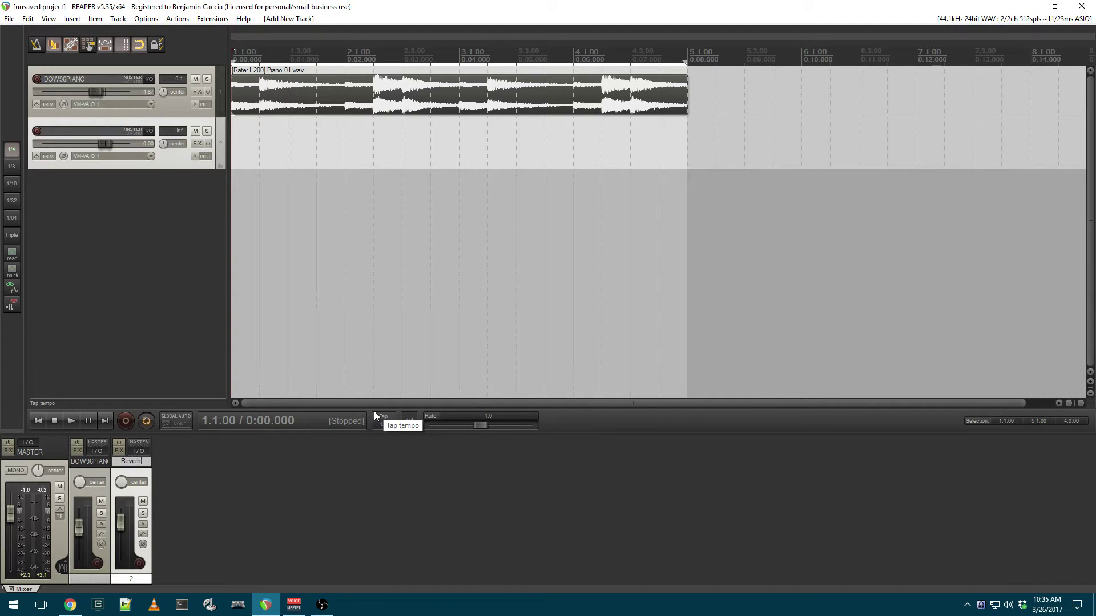
type("erb")
key("Return")
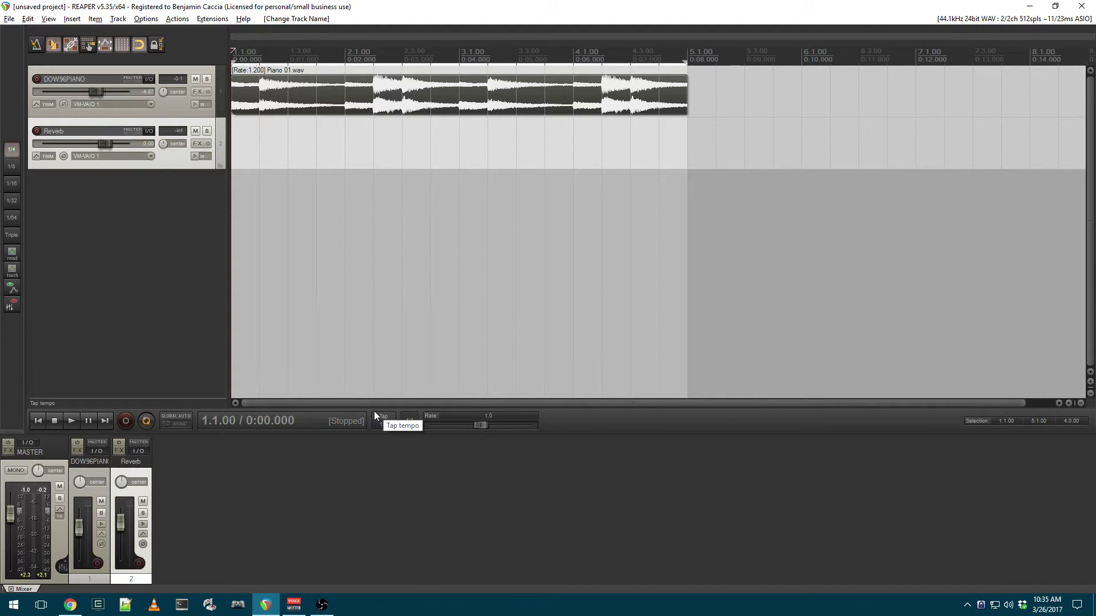
Load ReaVerb onto the Reverb track and bring up the Lexicon 480L download page
left_click(119, 451)
left_click(43, 235)
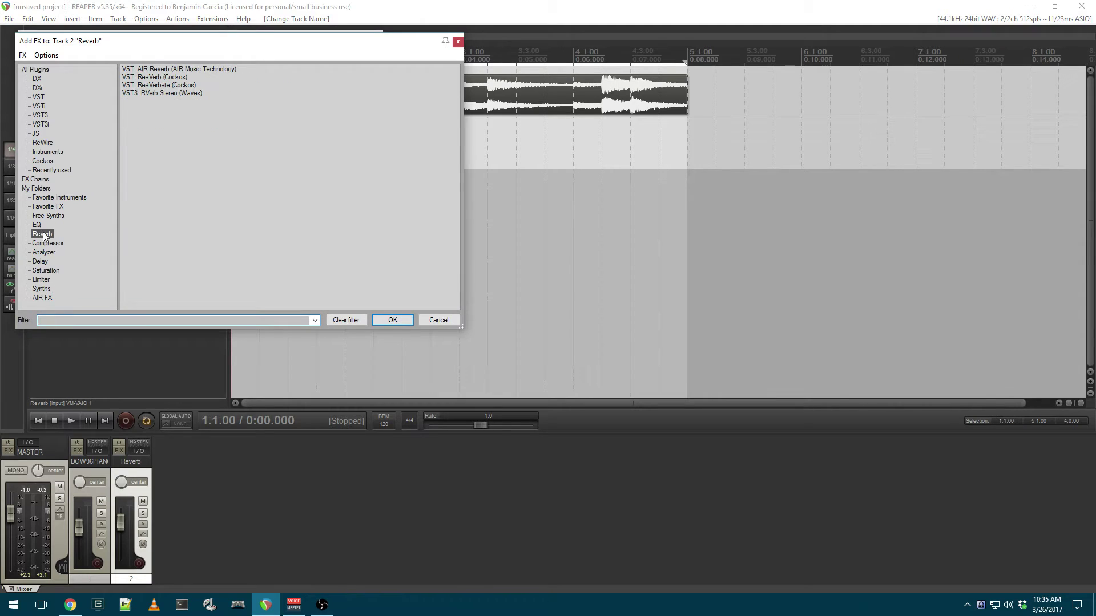
double_click(158, 78)
left_click_drag(193, 37, 474, 117)
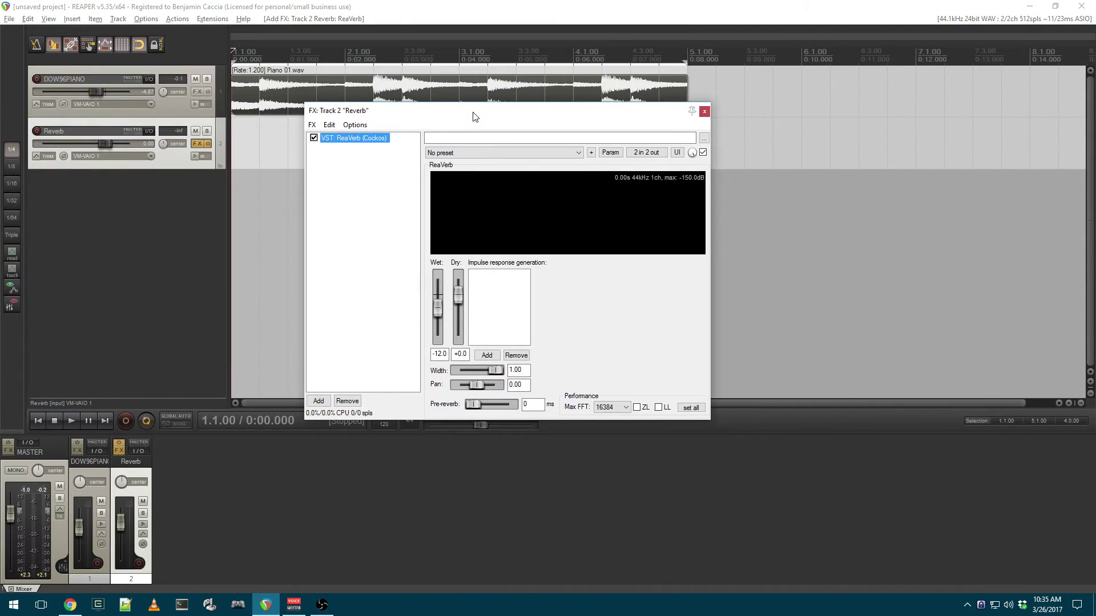
left_click(70, 606)
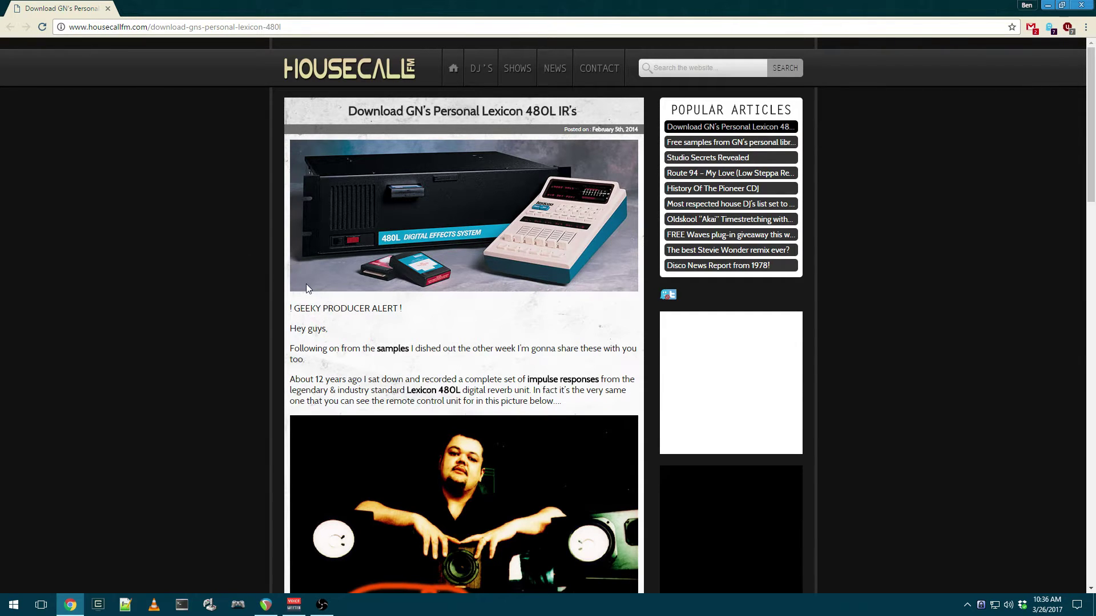
Scroll the Housecall FM article down to the Lexicon 480L zip download and back up
scroll(430, 356, "down", 6)
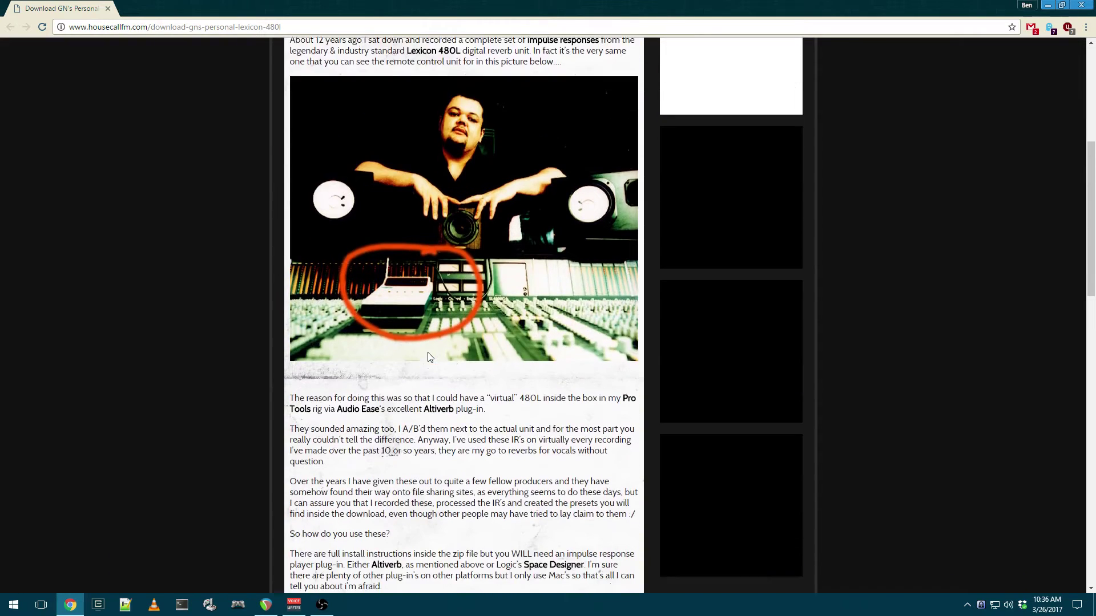
scroll(430, 357, "down", 15)
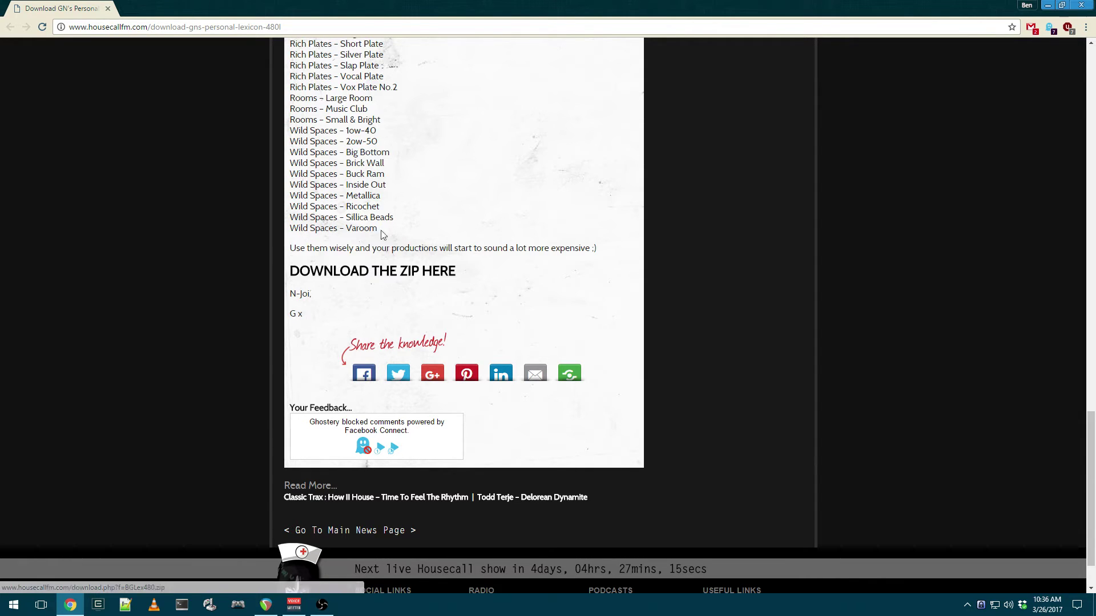
scroll(375, 251, "up", 20)
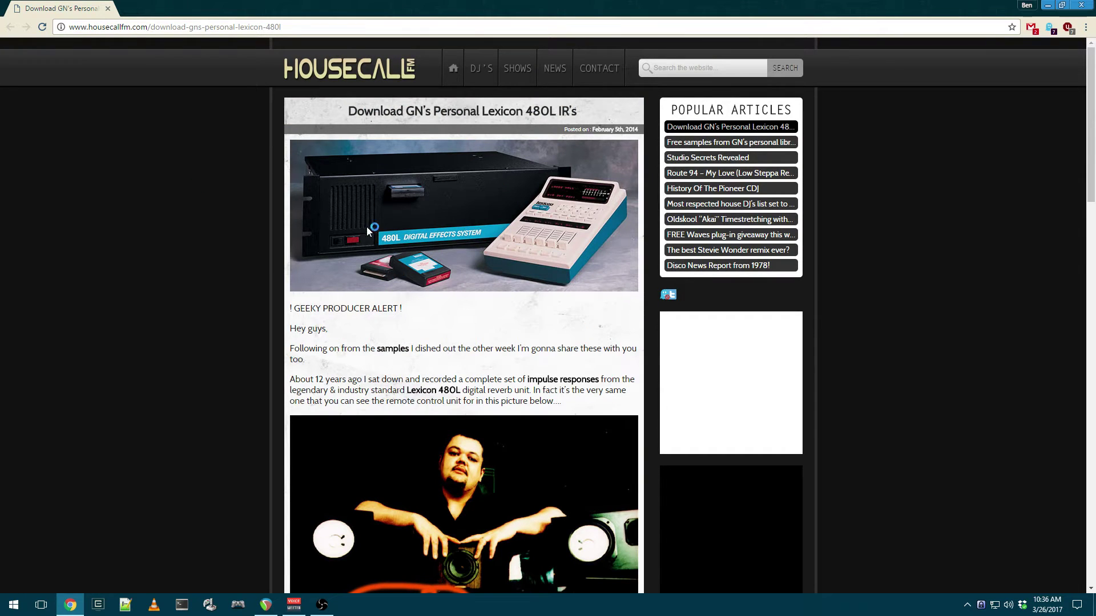
Back in REAPER, add a send from DOW96PIANO to track 2: Reverb at +0.00 dB
left_click(1052, 5)
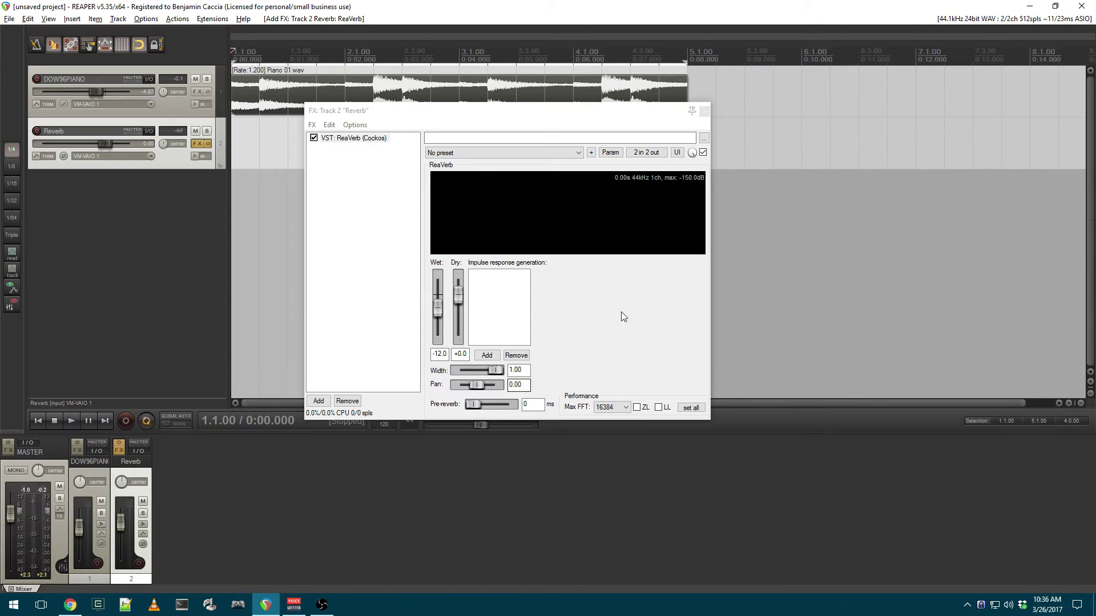
left_click(78, 451)
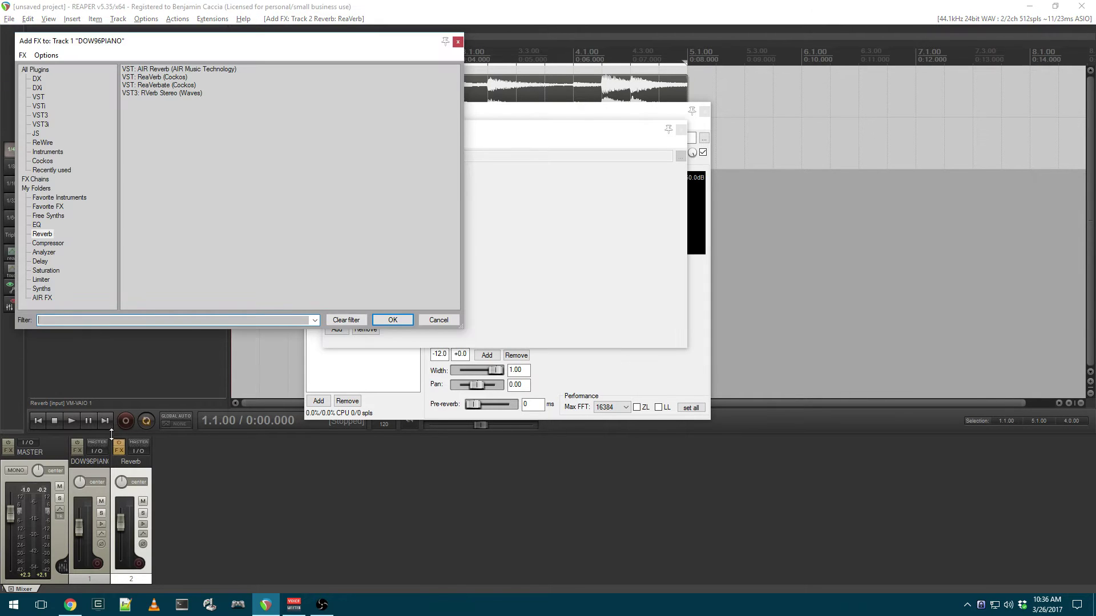
left_click(457, 43)
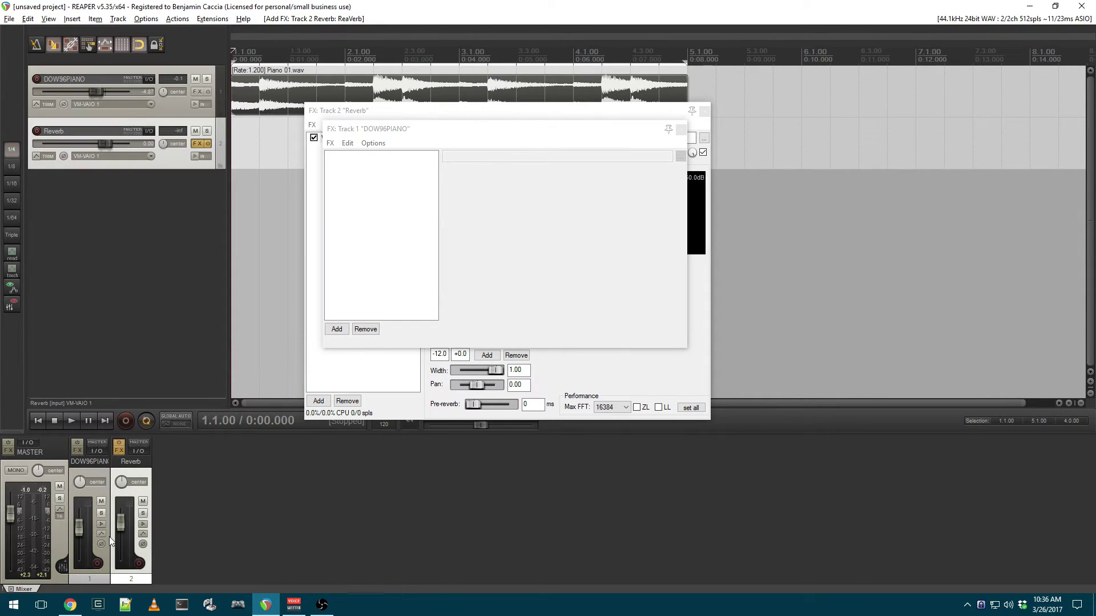
left_click(99, 450)
left_click(180, 546)
left_click(149, 565)
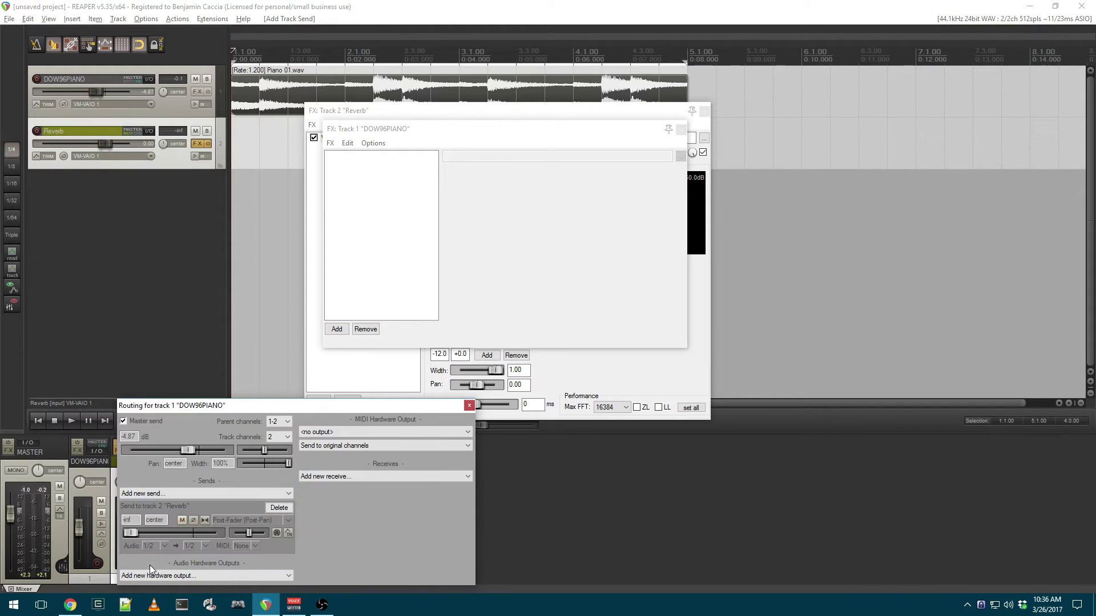
double_click(132, 531)
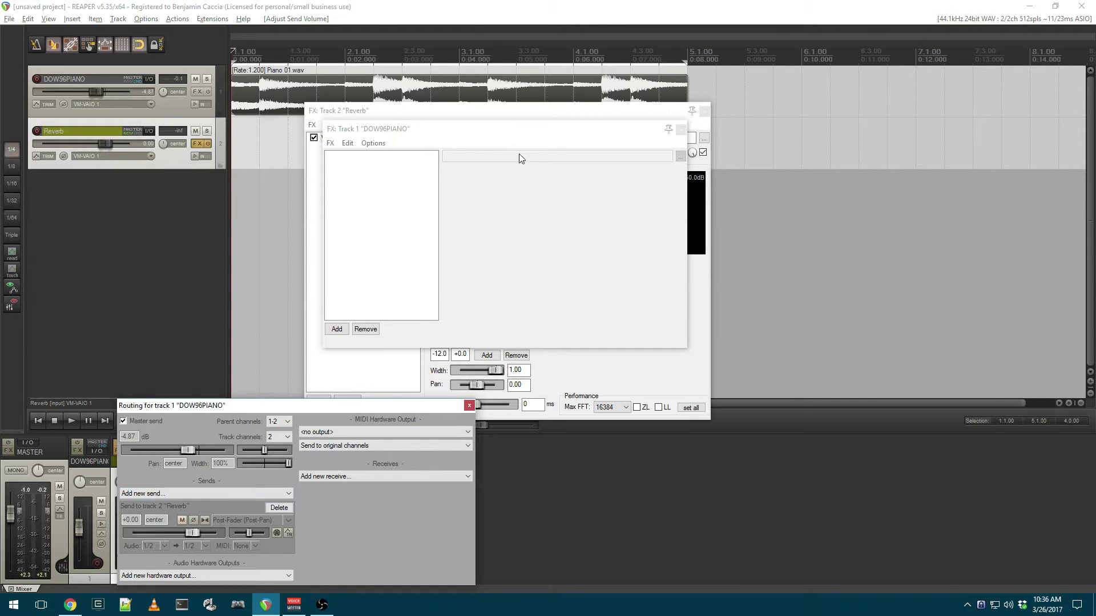
left_click(681, 131)
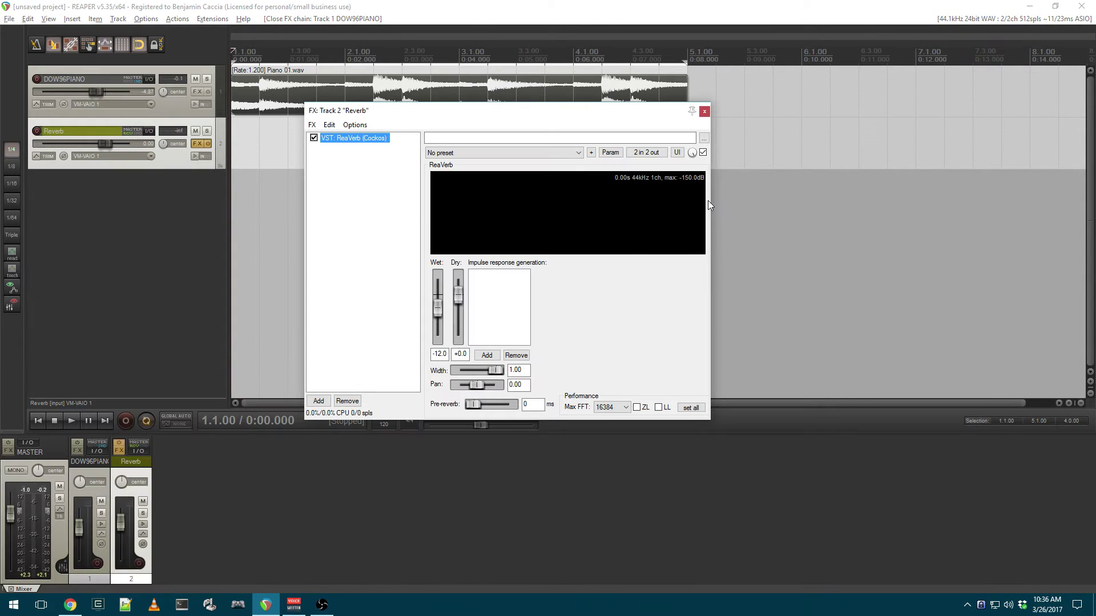
Load Large Hall.aif from Big Gee's Lexicon 480L folder into ReaVerb as a file impulse
left_click(487, 355)
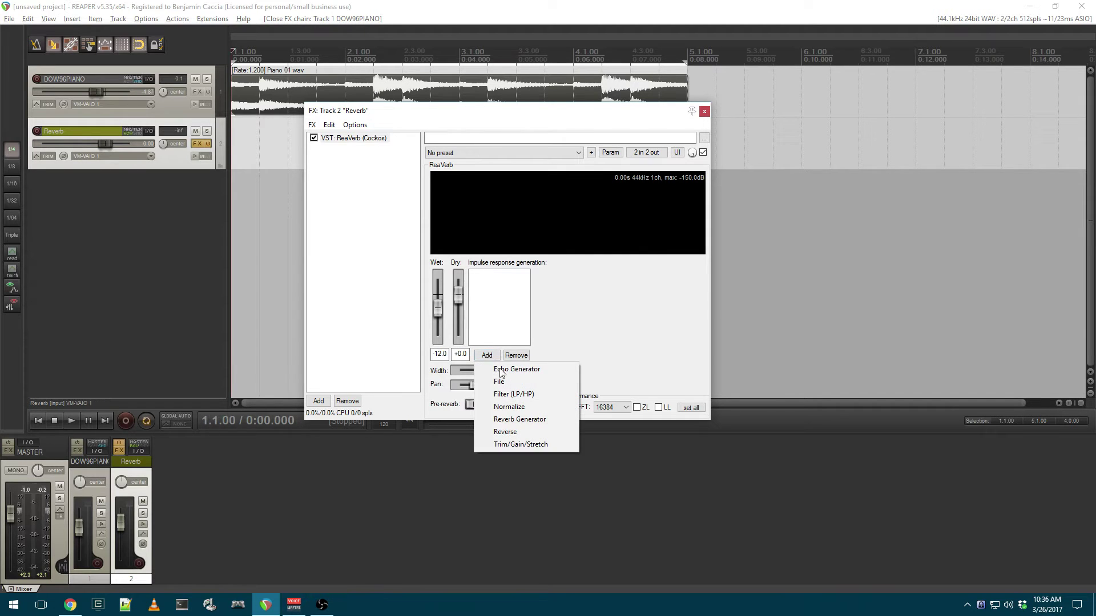
left_click(498, 381)
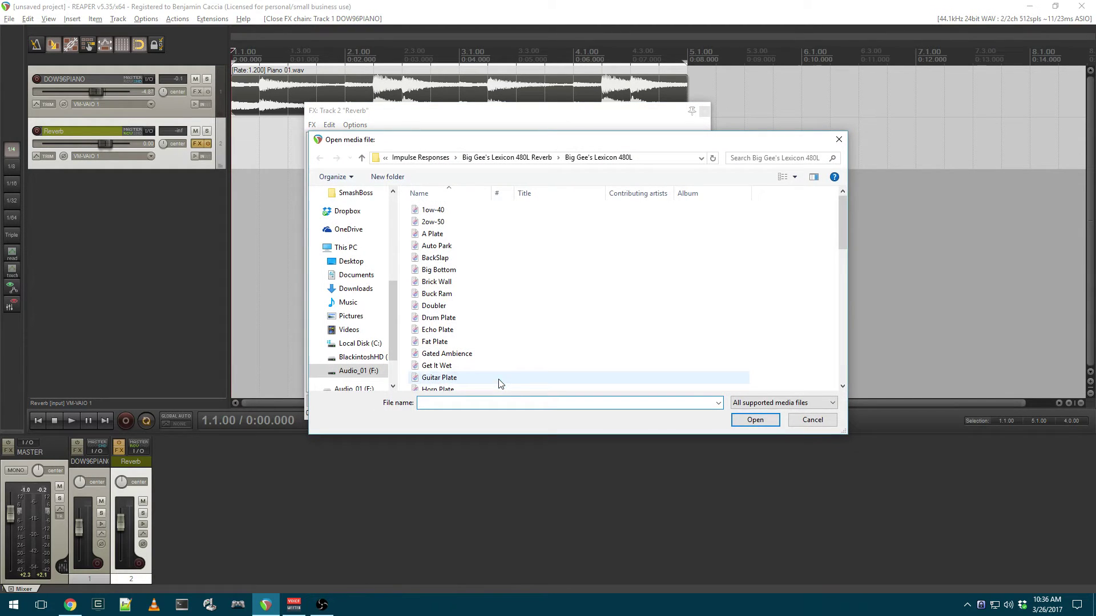
left_click(448, 306)
scroll(455, 314, "down", 7)
scroll(455, 314, "down", 3)
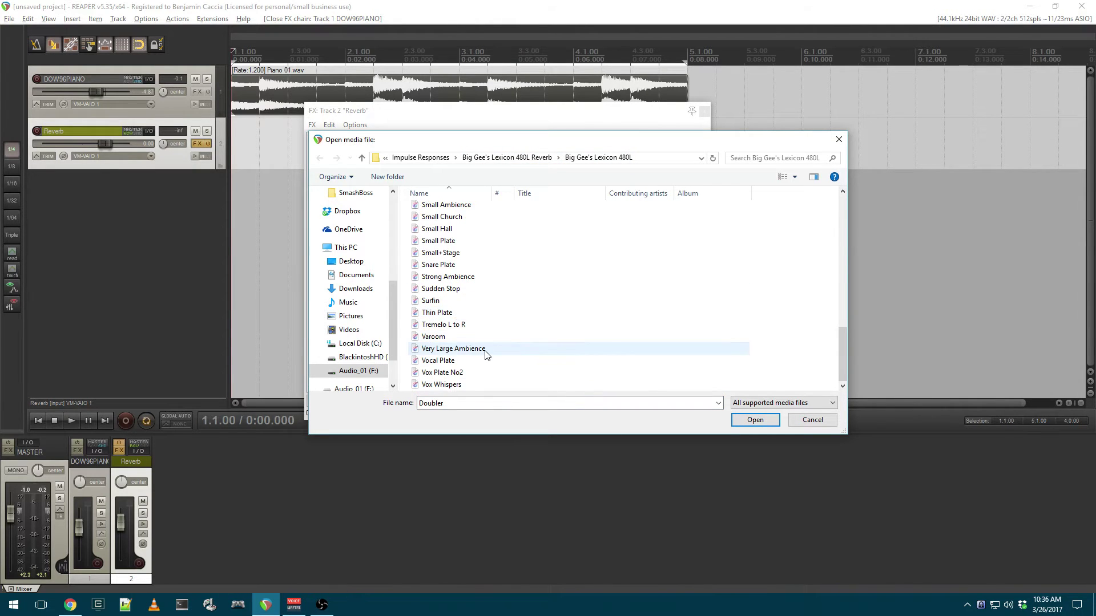
scroll(488, 356, "up", 8)
scroll(487, 355, "down", 3)
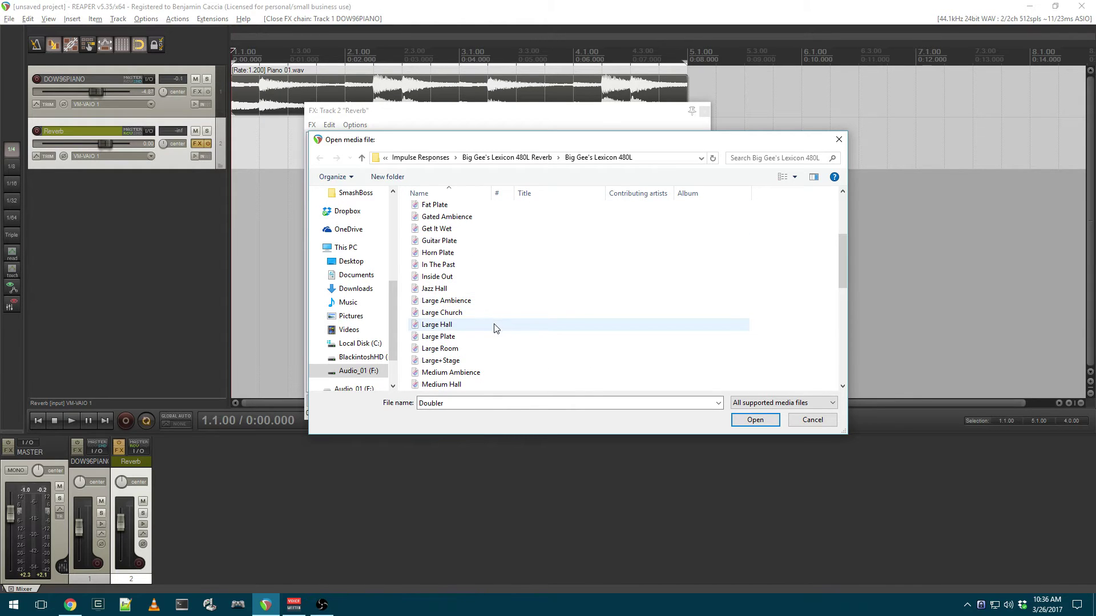
left_click(437, 325)
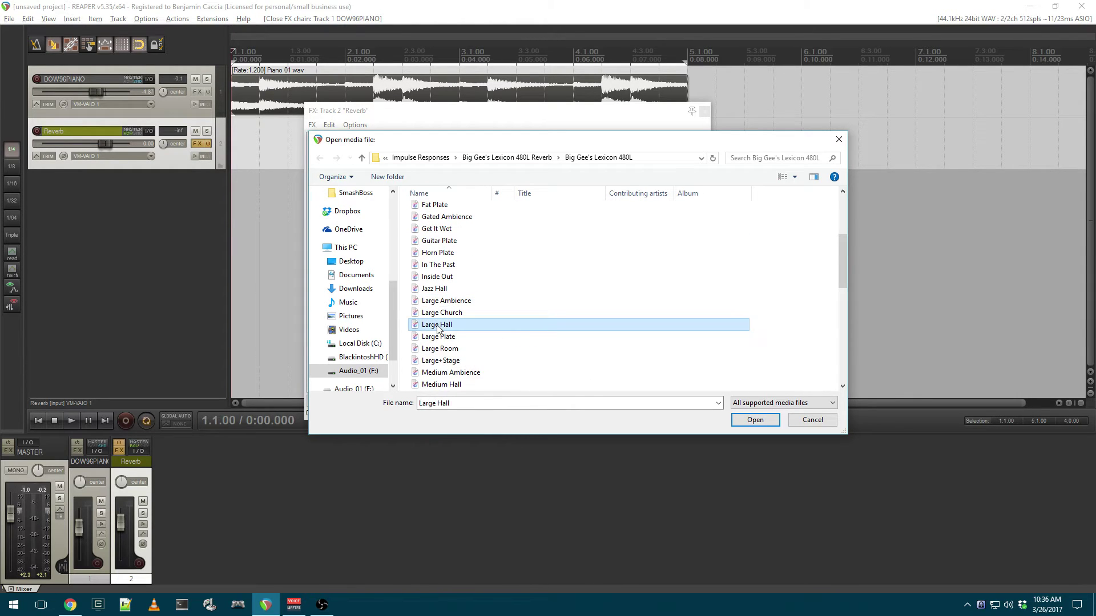
left_click(745, 418)
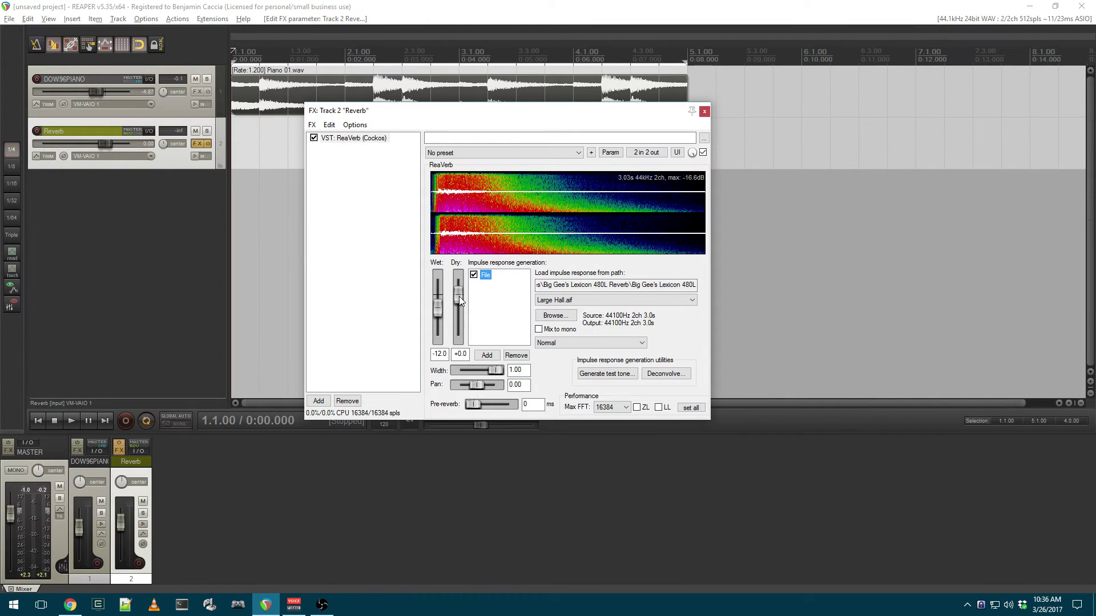
Pull ReaVerb's Dry fader to -inf and play the loop once through the Large Hall reverb
left_click_drag(458, 296, 457, 316)
key("space")
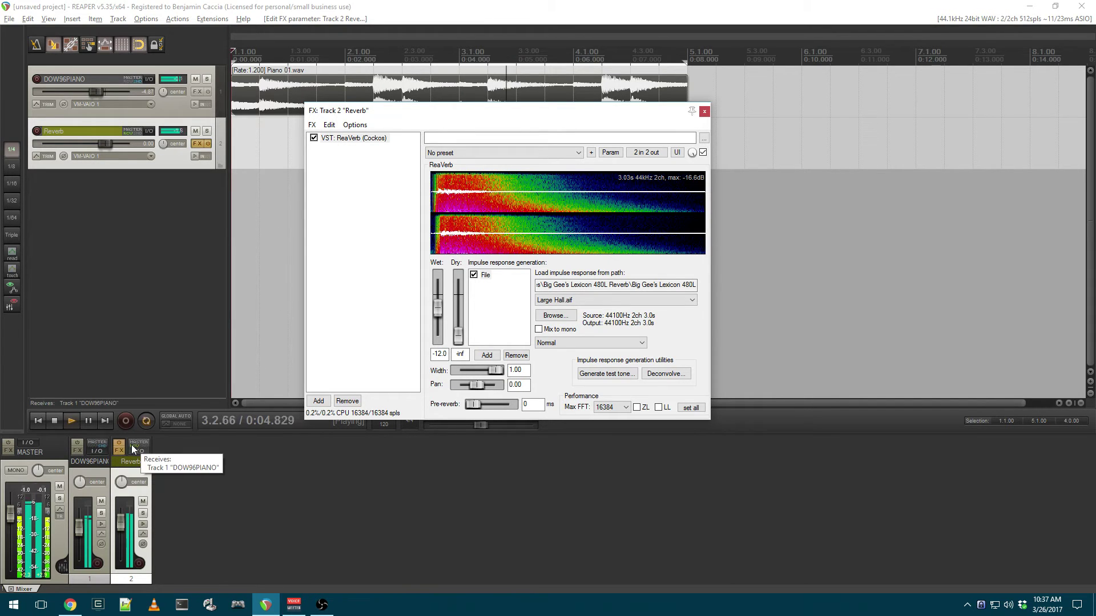
key("space")
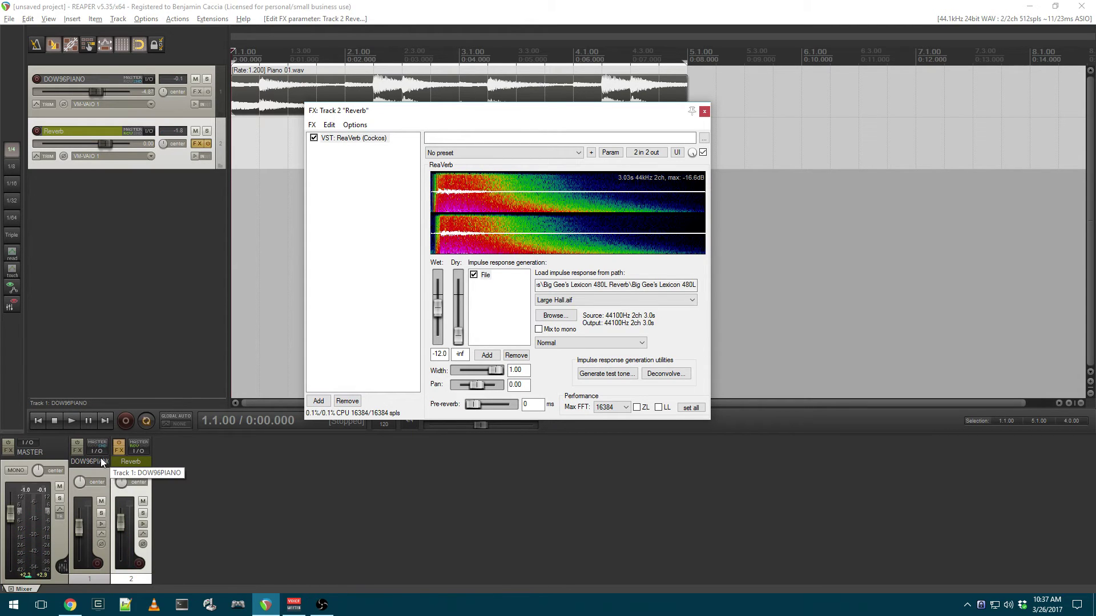
Lower the DOW96PIANO send to Reverb from 0 dB to -7.19 dB while the loop plays
left_click(98, 452)
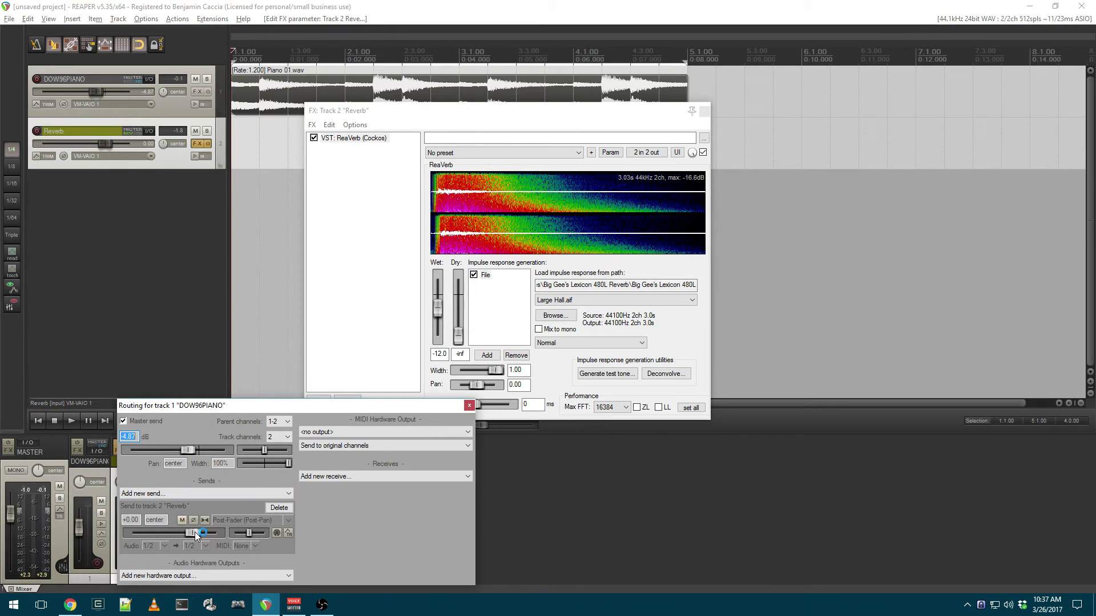
key("space")
left_click_drag(194, 531, 183, 535)
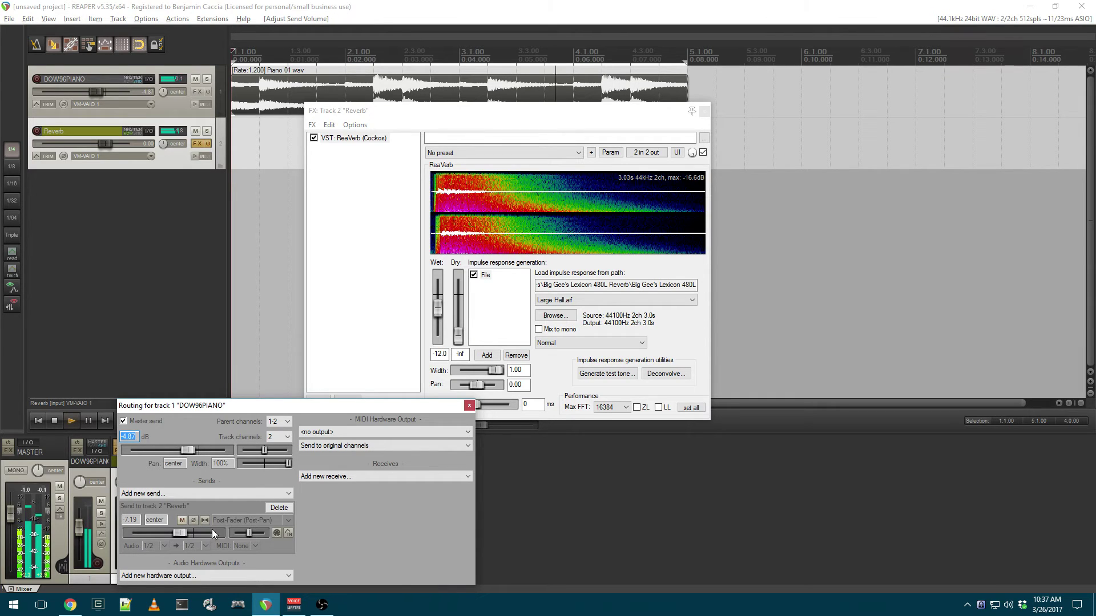
key("space")
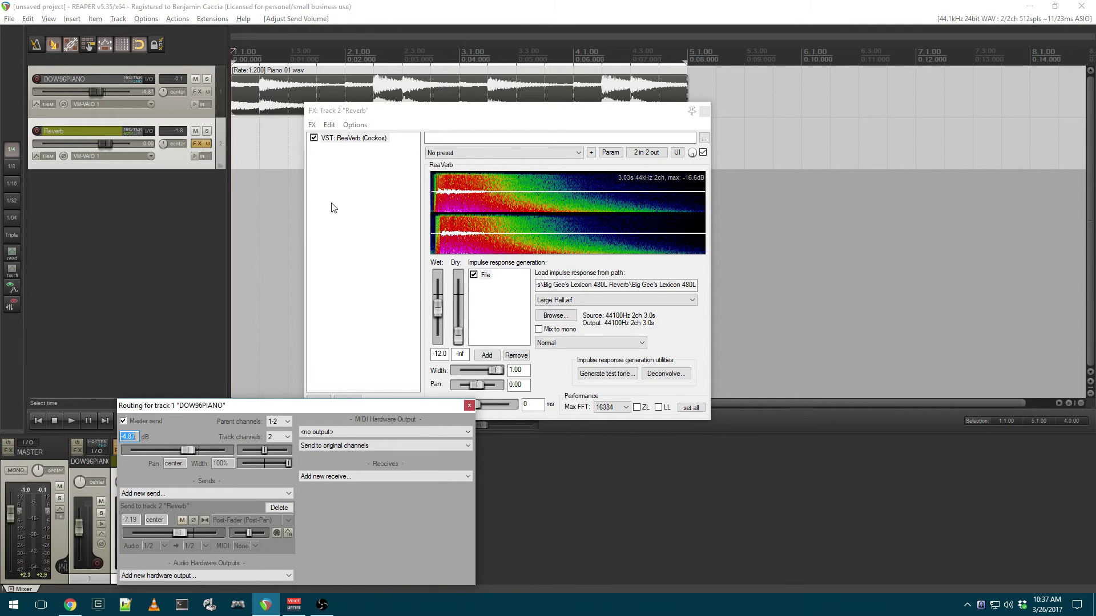
key("space")
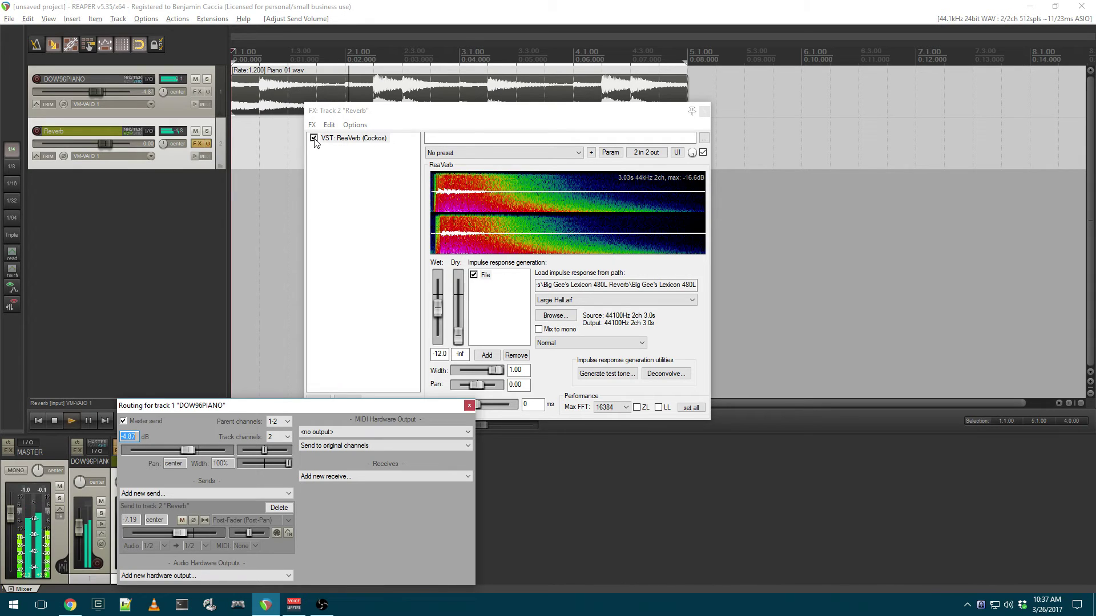
Bypass ReaVerb, re-enable it during playback, then stop the loop
left_click(314, 138)
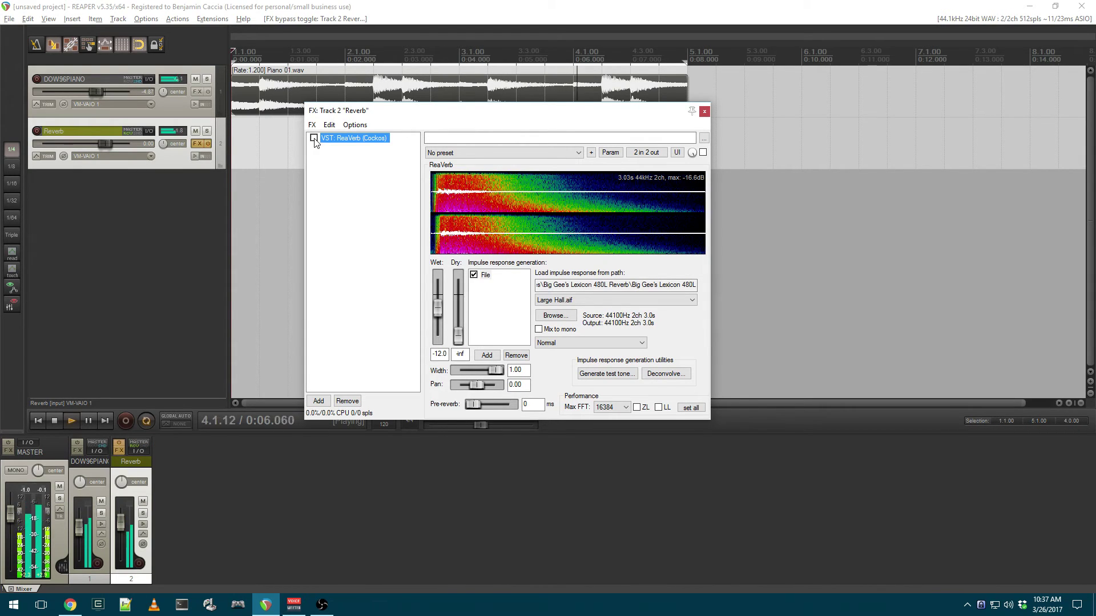
left_click(314, 139)
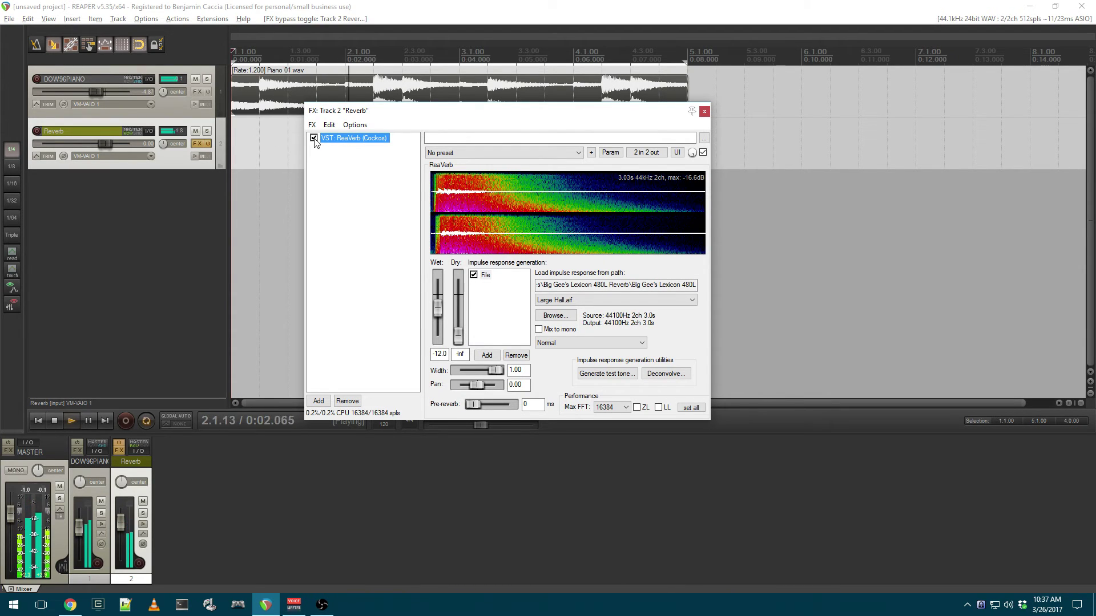
key("space")
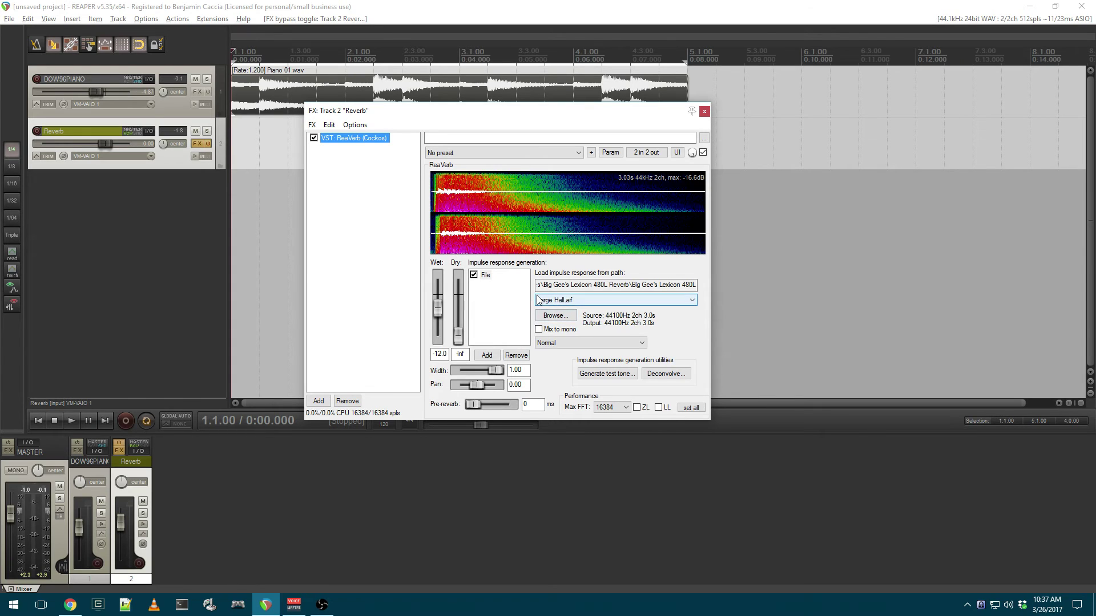
Load Auto Park.aif into ReaVerb and start playback
left_click(578, 303)
scroll(596, 388, "down", 3)
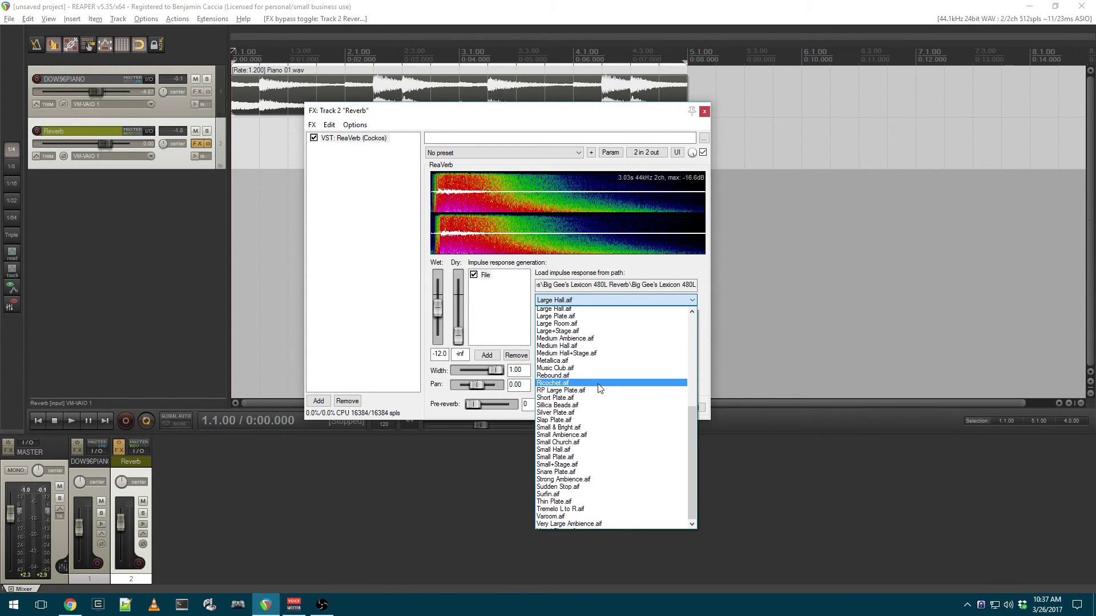
scroll(622, 447, "up", 8)
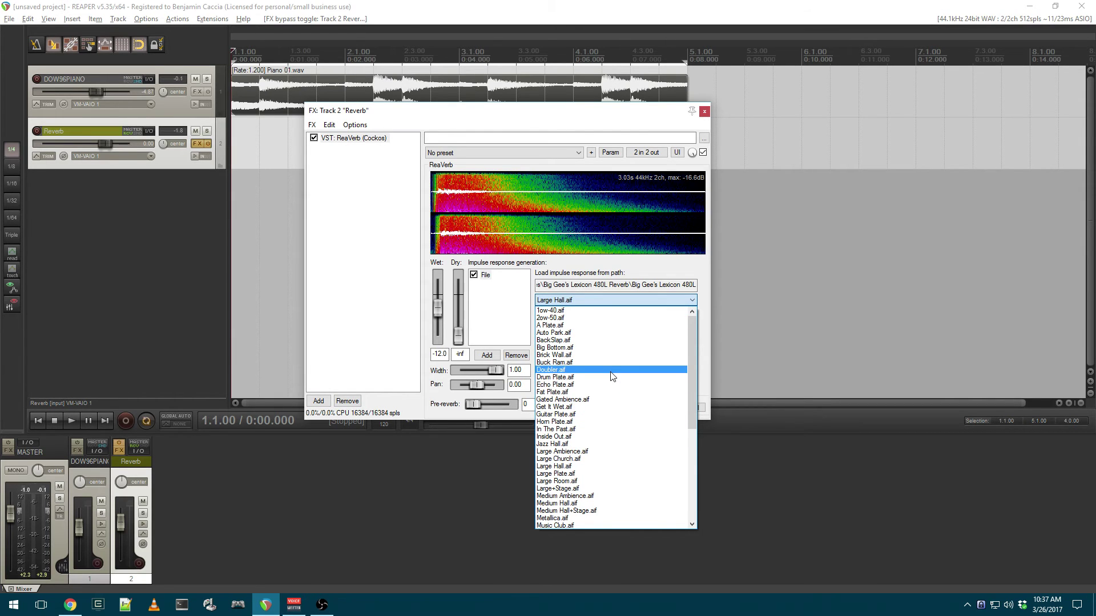
left_click(574, 335)
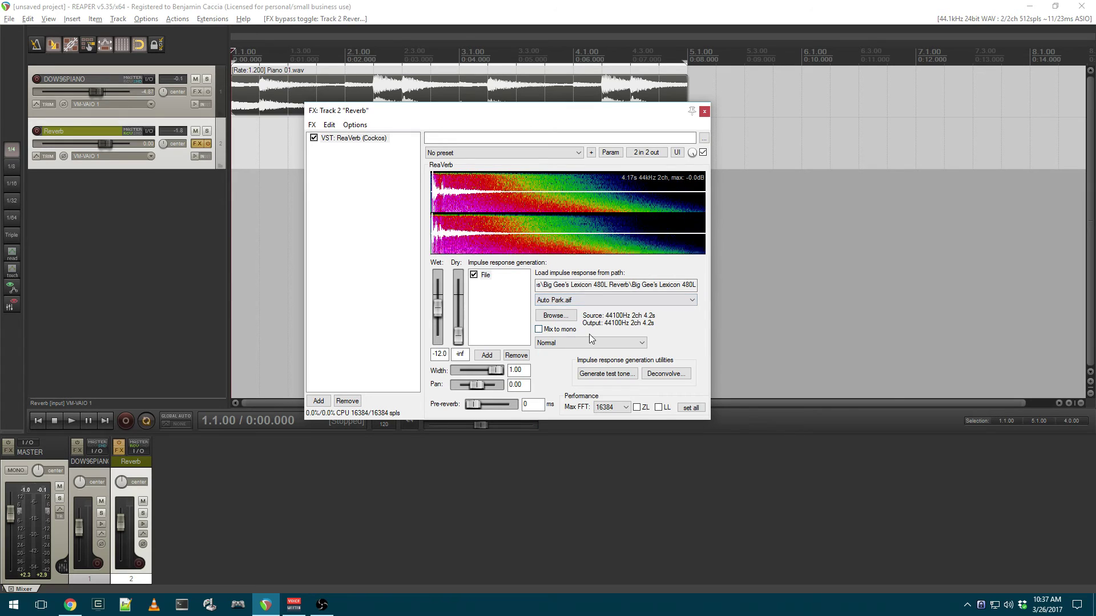
key("space")
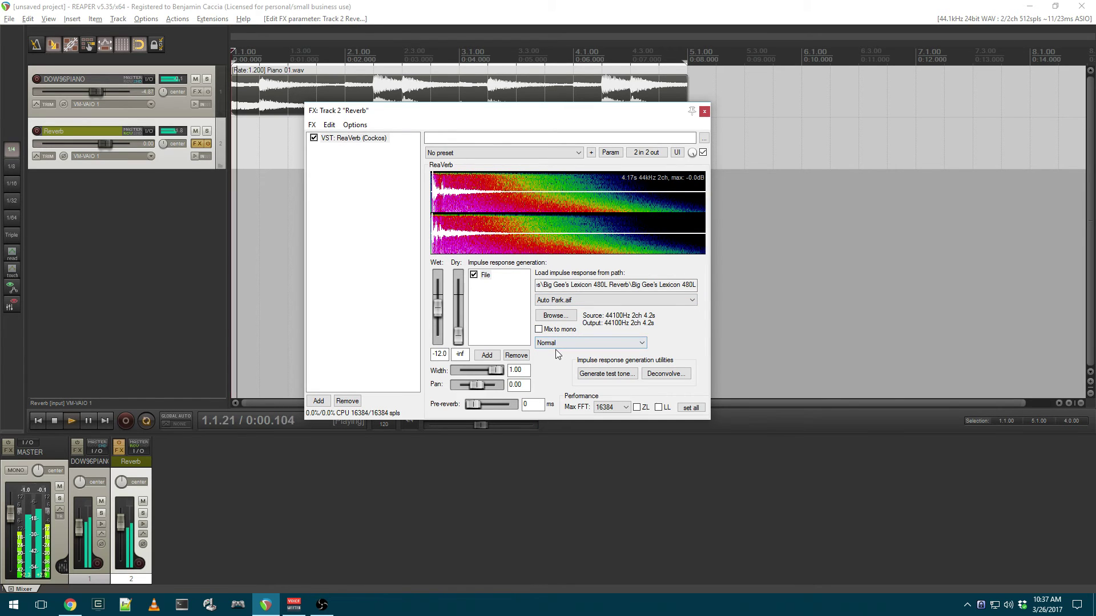
Switch ReaVerb's impulse response to Echo Plate.aif
left_click(104, 451)
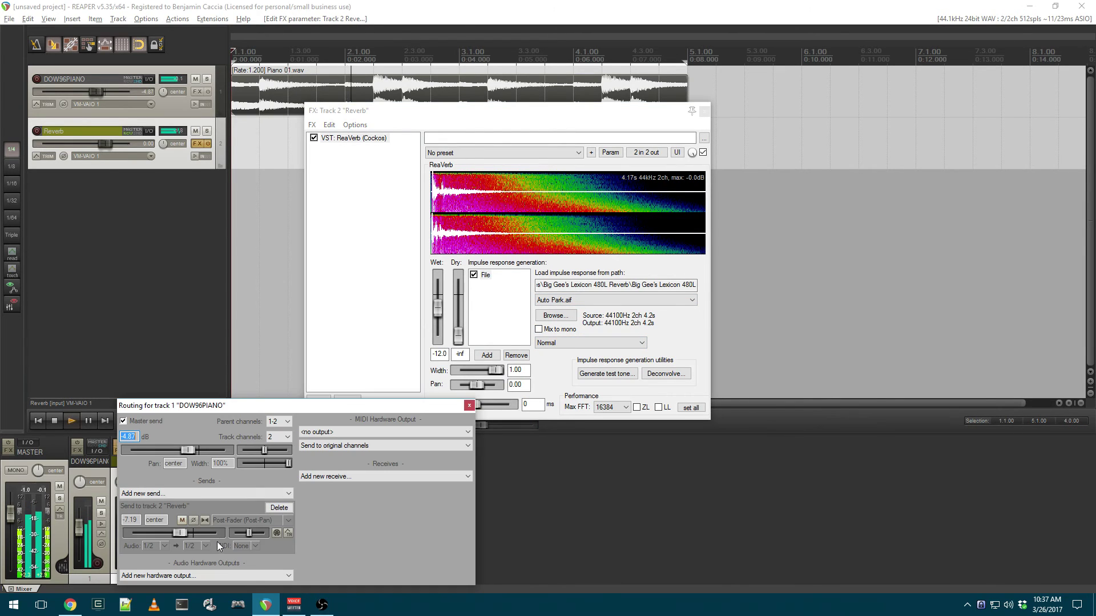
left_click(602, 300)
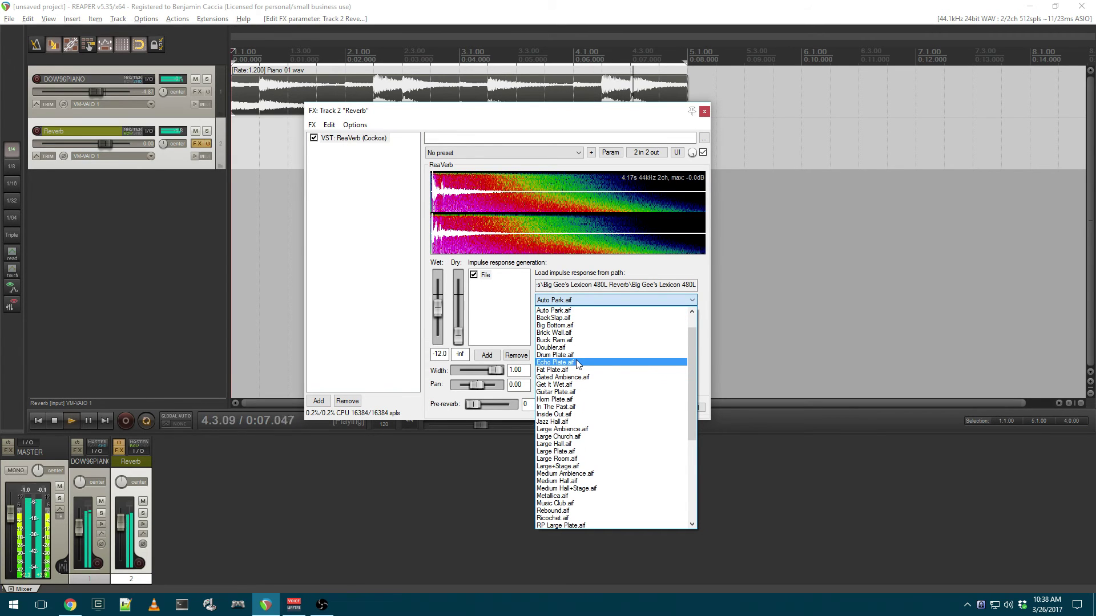
left_click(576, 363)
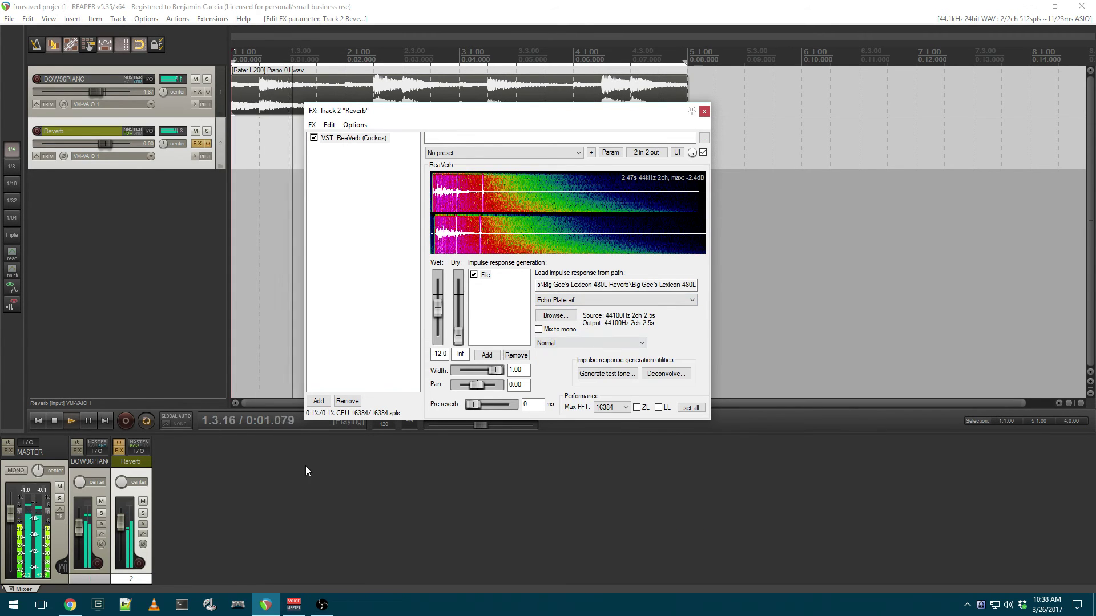
Raise the piano's Reverb send to +0.27 dB and switch ReaVerb to Large Room.aif
left_click(97, 451)
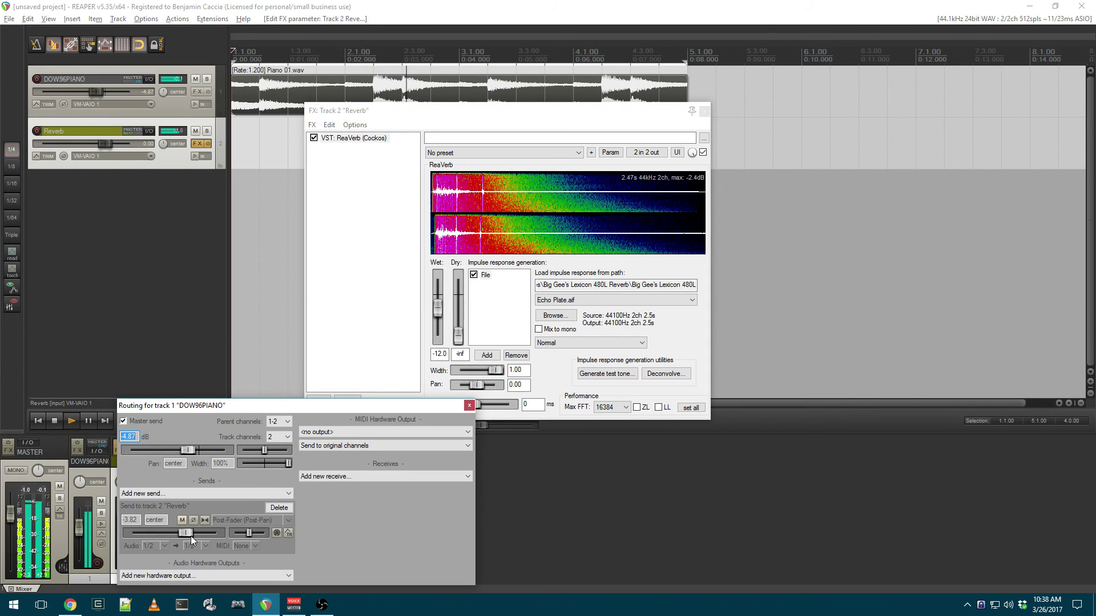
left_click_drag(191, 534, 204, 533)
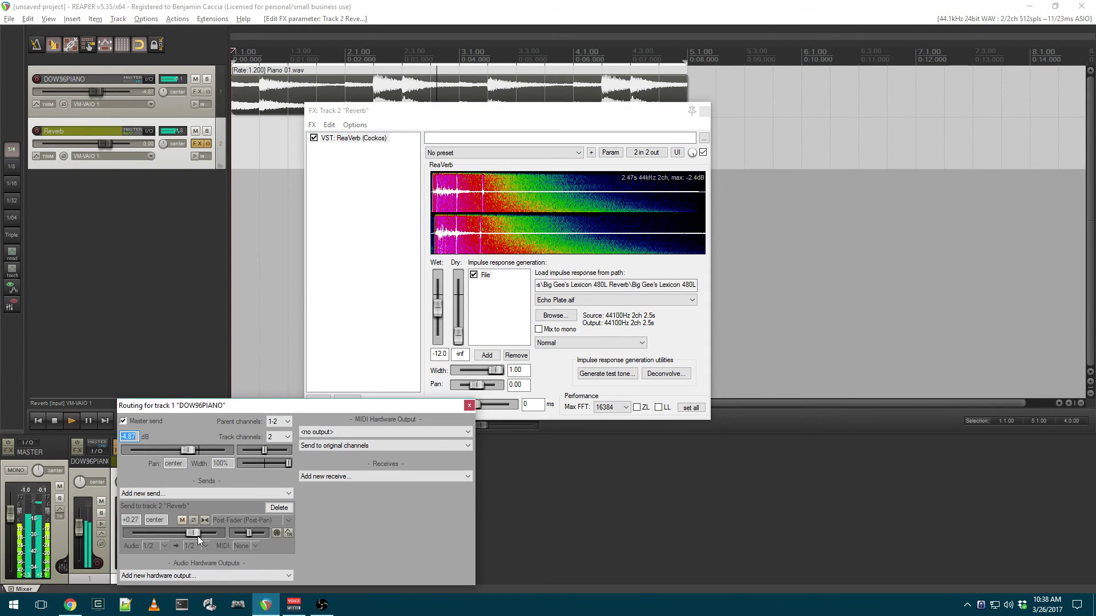
left_click(588, 299)
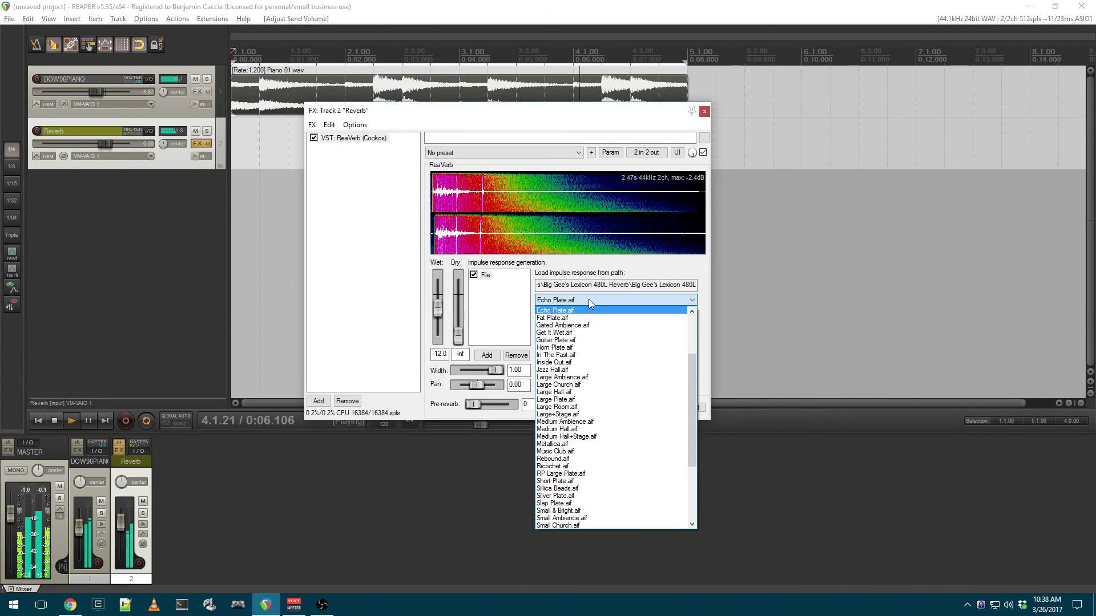
left_click(557, 407)
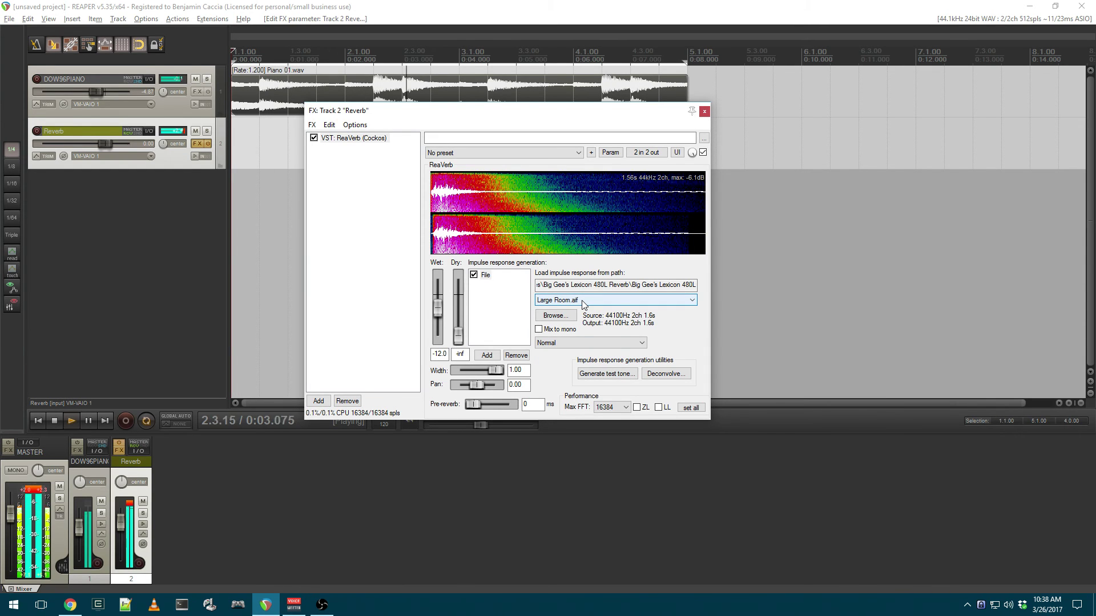
Stop playback and reset the master and Reverb meters' peak and clip indicators
key("space")
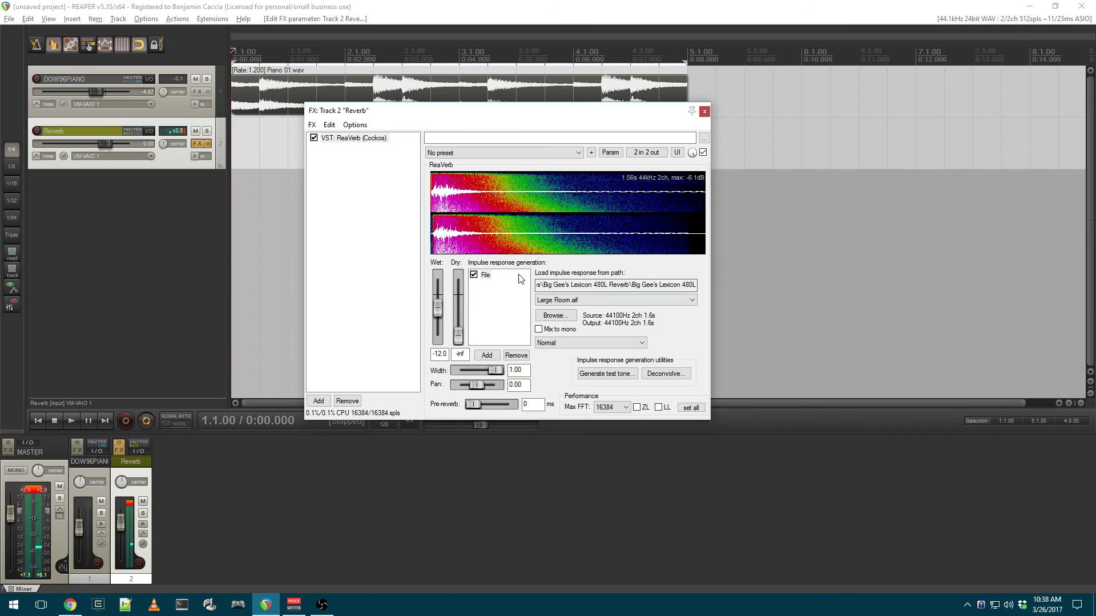
left_click(35, 494)
left_click(132, 507)
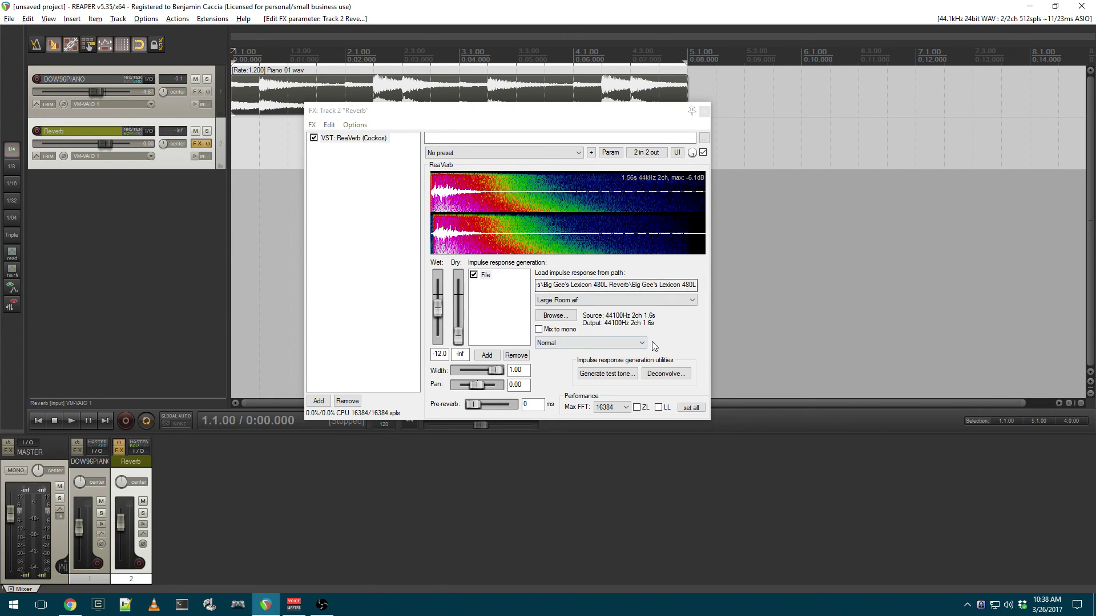